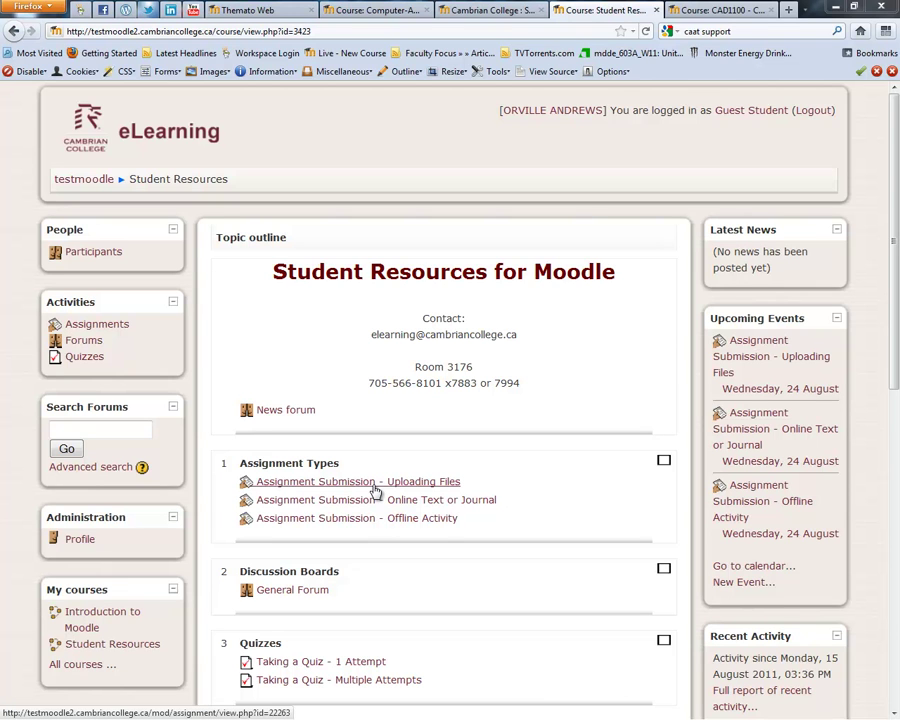
- Open 'Assignment Submission - Uploading Files' and bring up the file chooser for upload
left_click(374, 484)
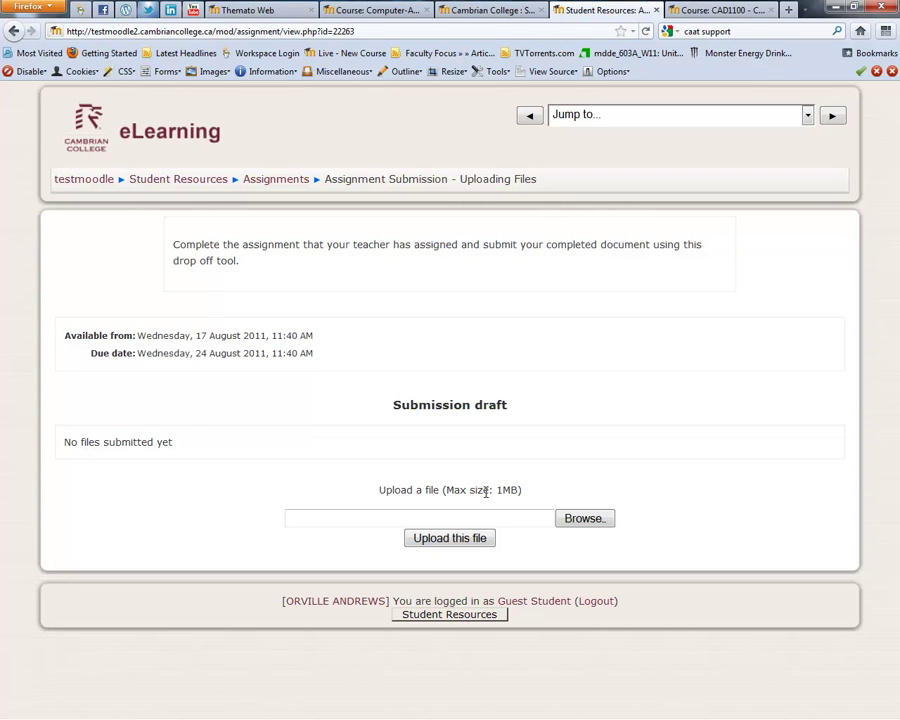
left_click(588, 521)
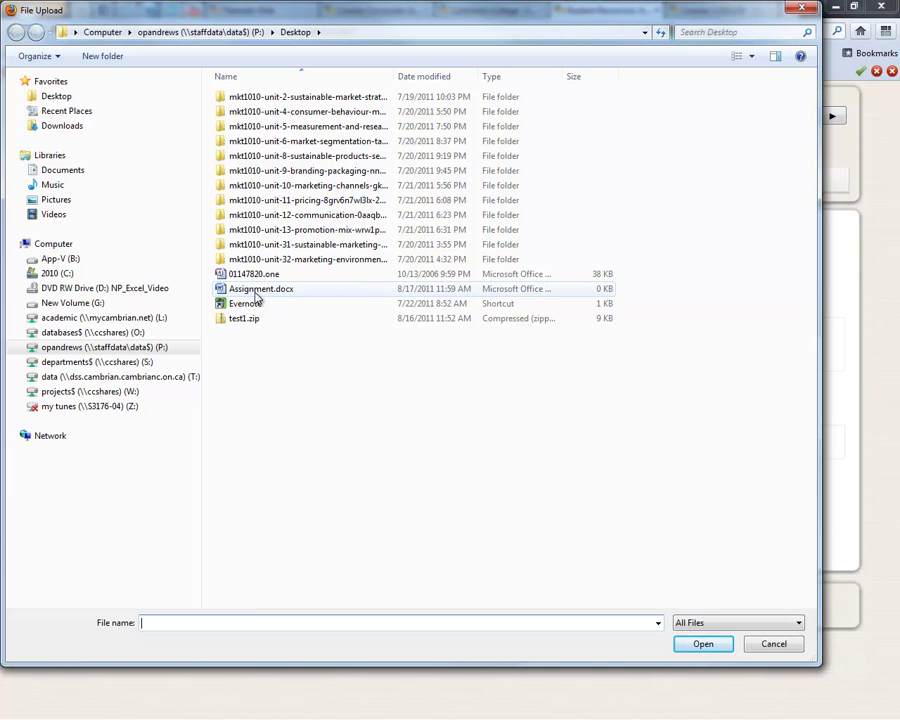
- Choose Assignment.docx from the Desktop as the file to upload
left_click(257, 292)
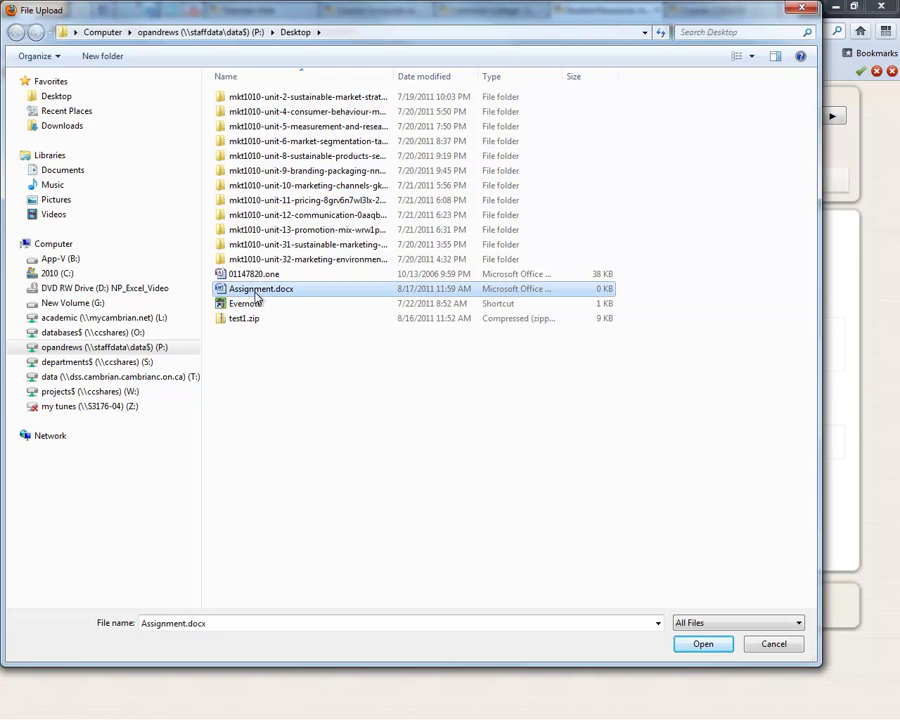
left_click(703, 644)
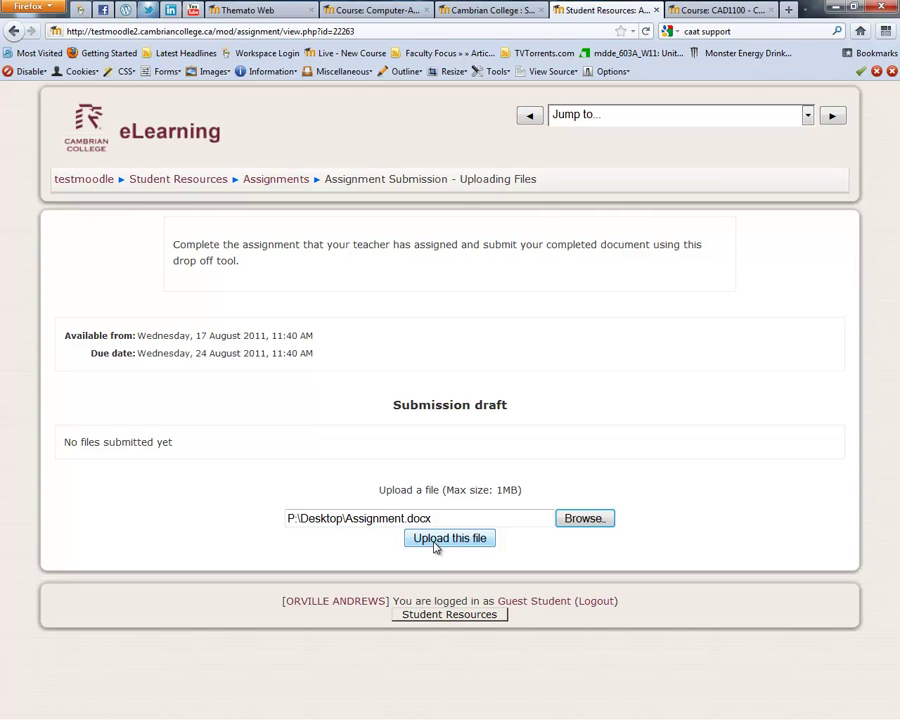
- Upload Assignment.docx to the submission draft and send it for marking
left_click(435, 543)
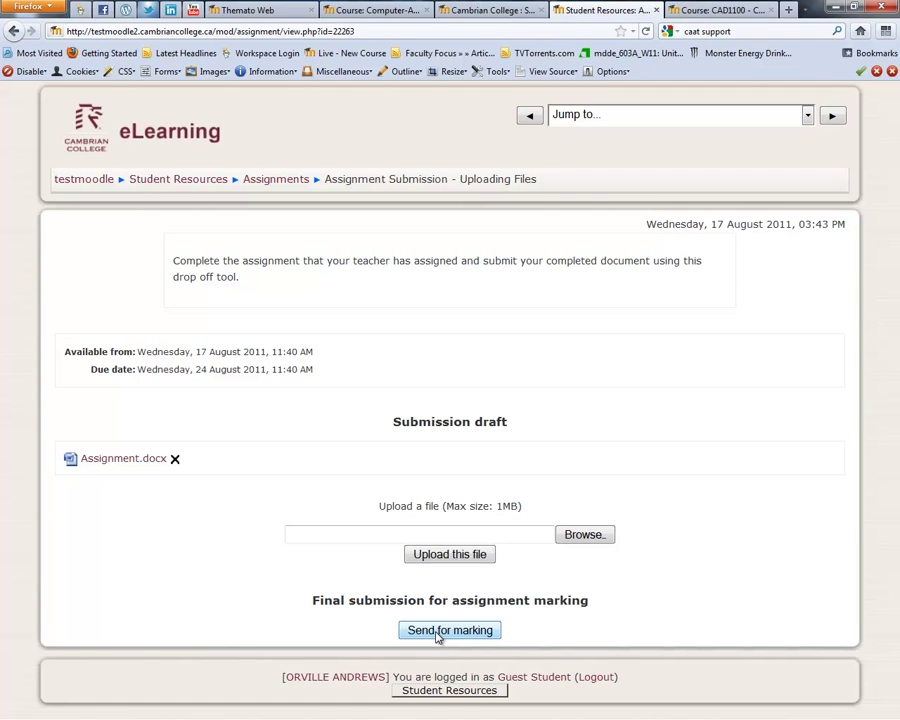
left_click(437, 637)
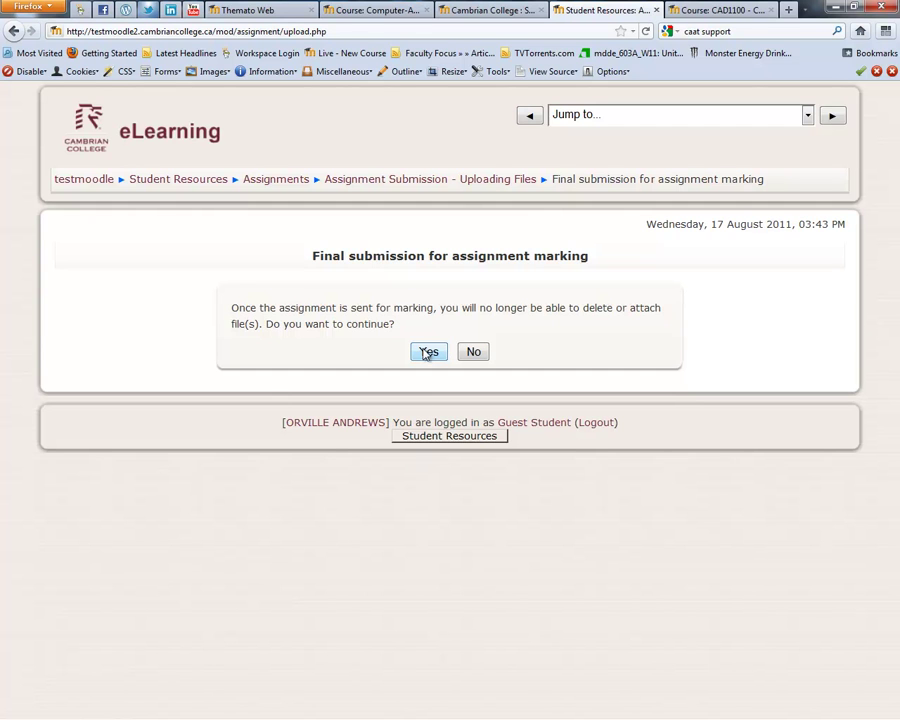
- Confirm the final submission of Assignment.docx and return to the Student Resources course page
left_click(427, 352)
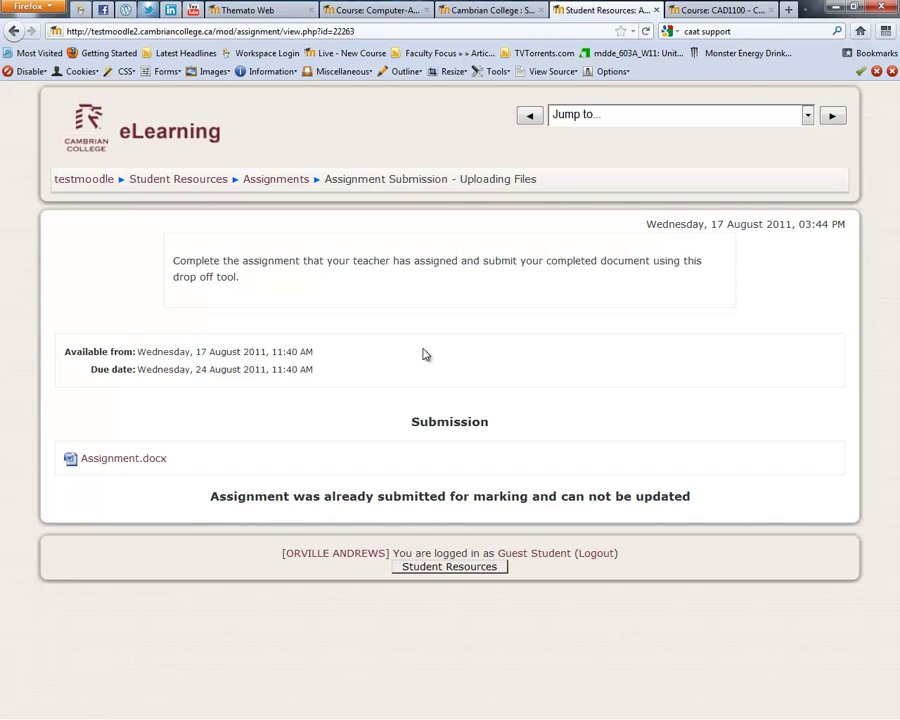
left_click(203, 189)
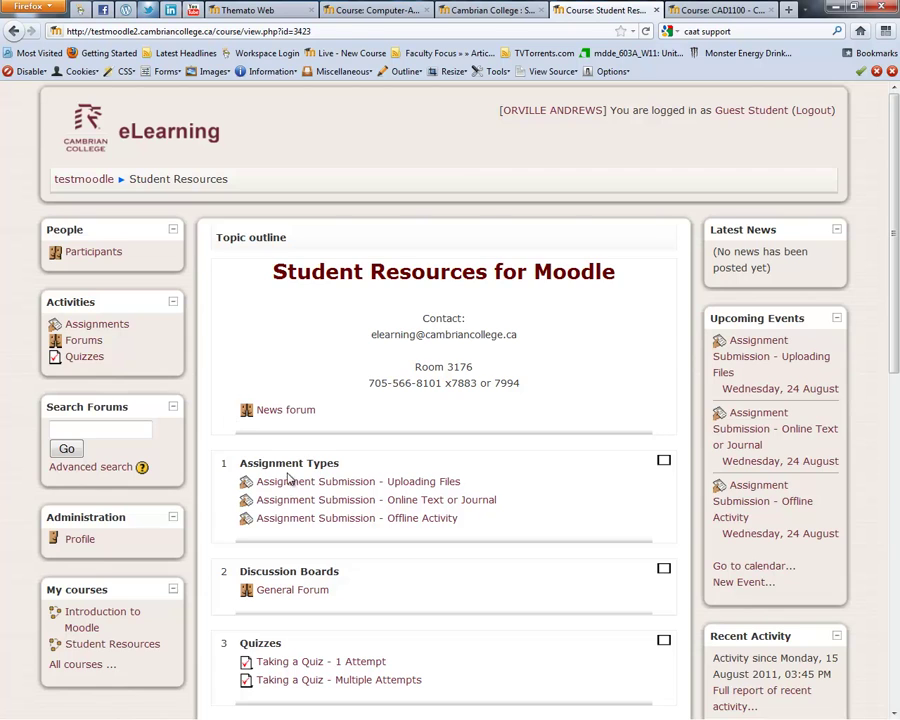
- Reopen the 'Online Text or Journal' submission for editing, placing the cursor after 'Stuff'
left_click(302, 506)
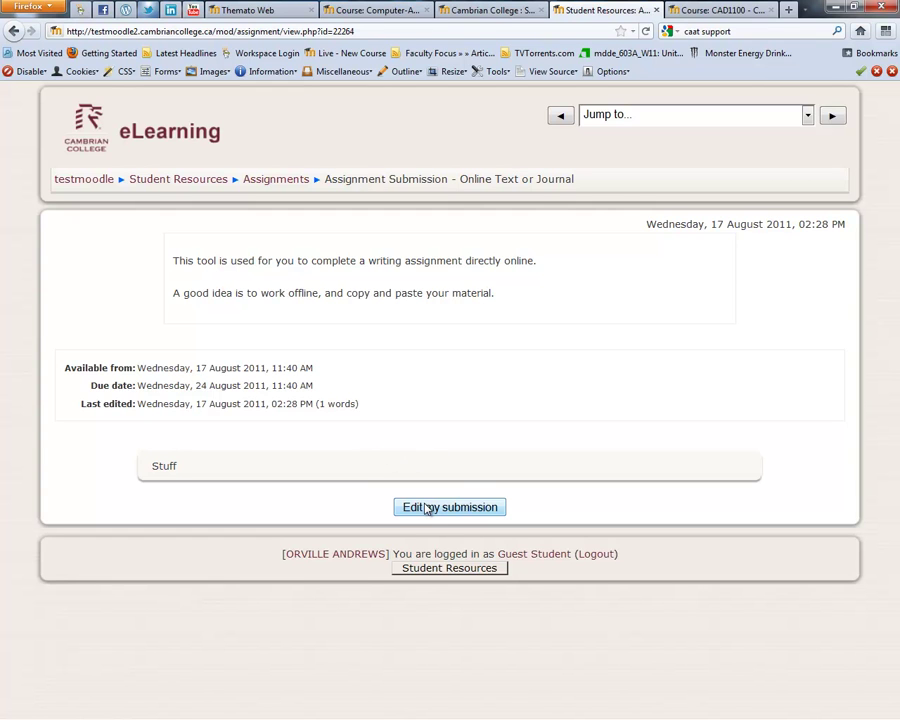
left_click(428, 510)
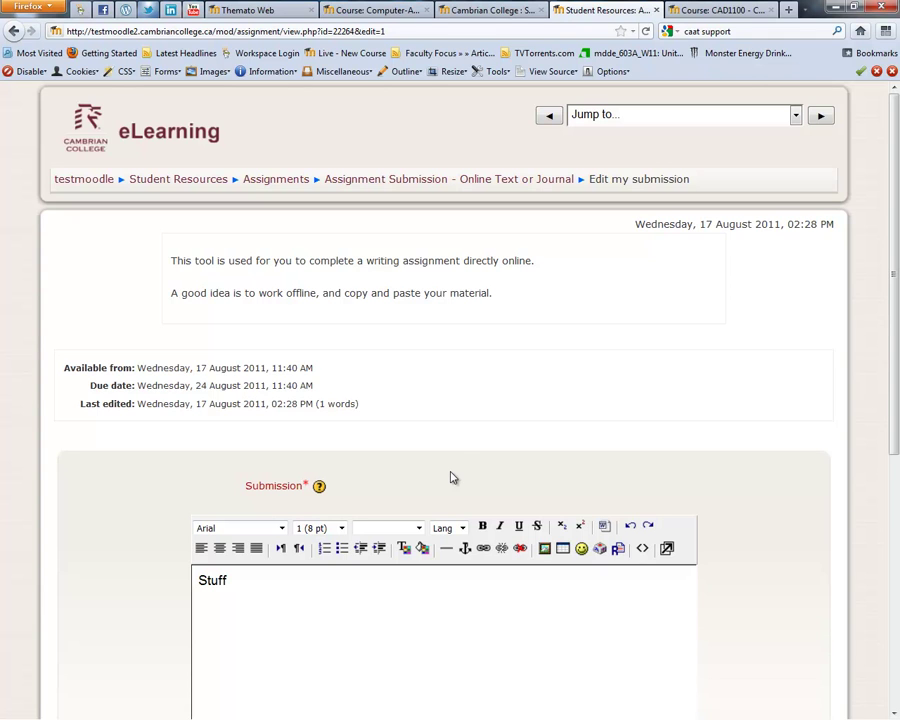
left_click(349, 602)
- Complete the online text to read 'Stuff goes here.' and save the changes
type("goes")
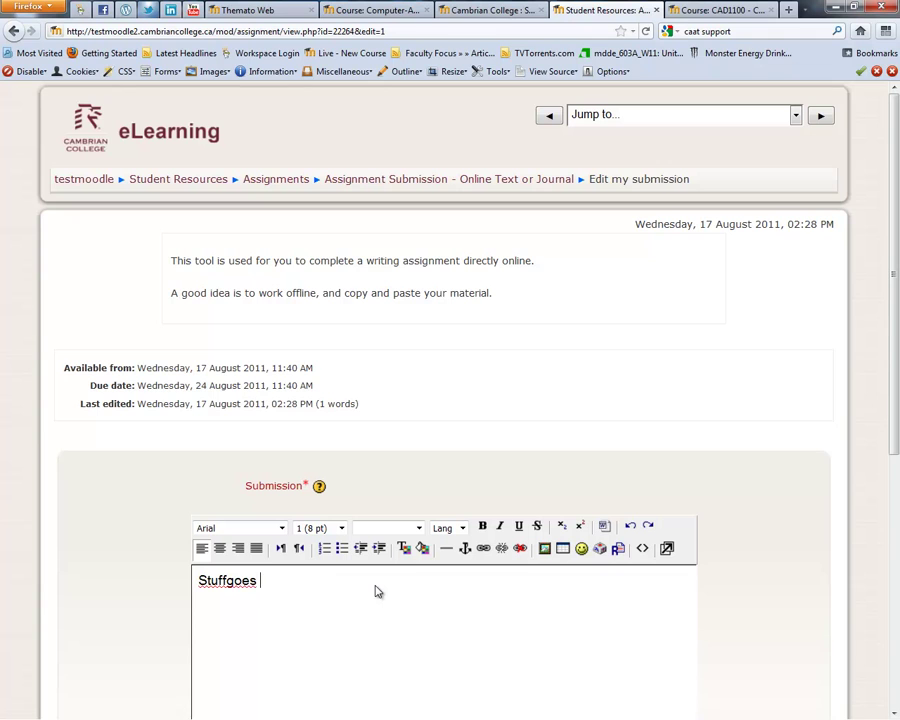
key("BackSpace")
key("BackSpace")
key("BackSpace")
key("BackSpace")
key("BackSpace")
type("g")
type("oes here.")
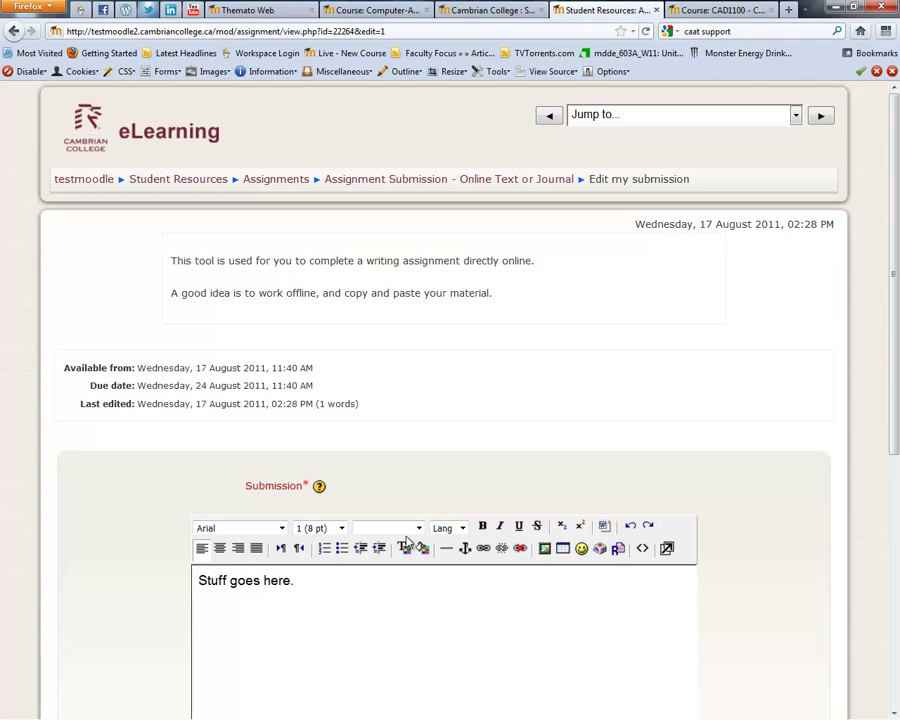
scroll(407, 541, "down", 2)
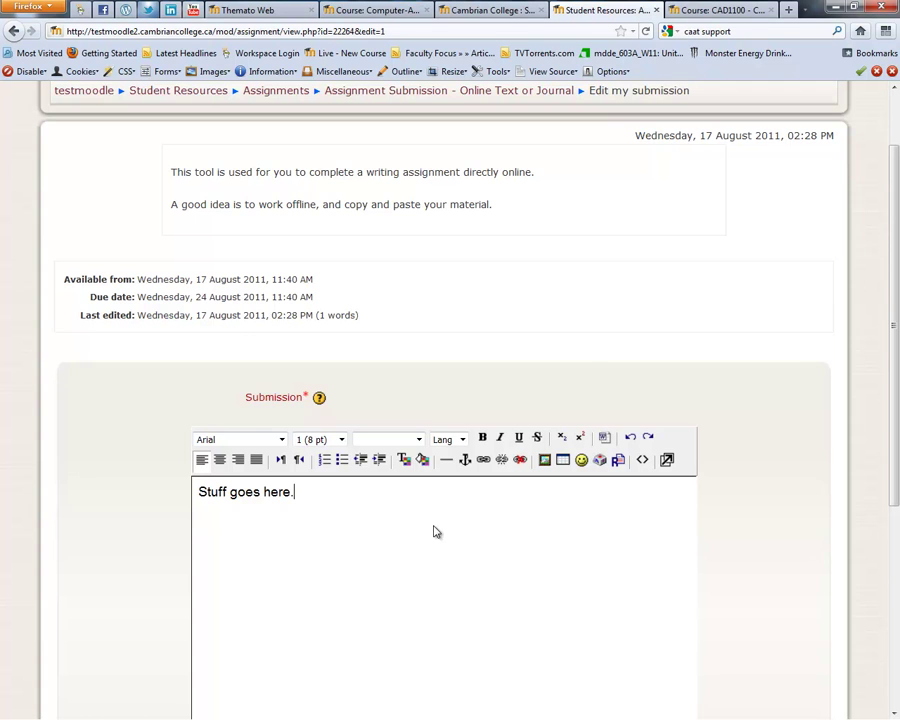
scroll(580, 361, "down", 5)
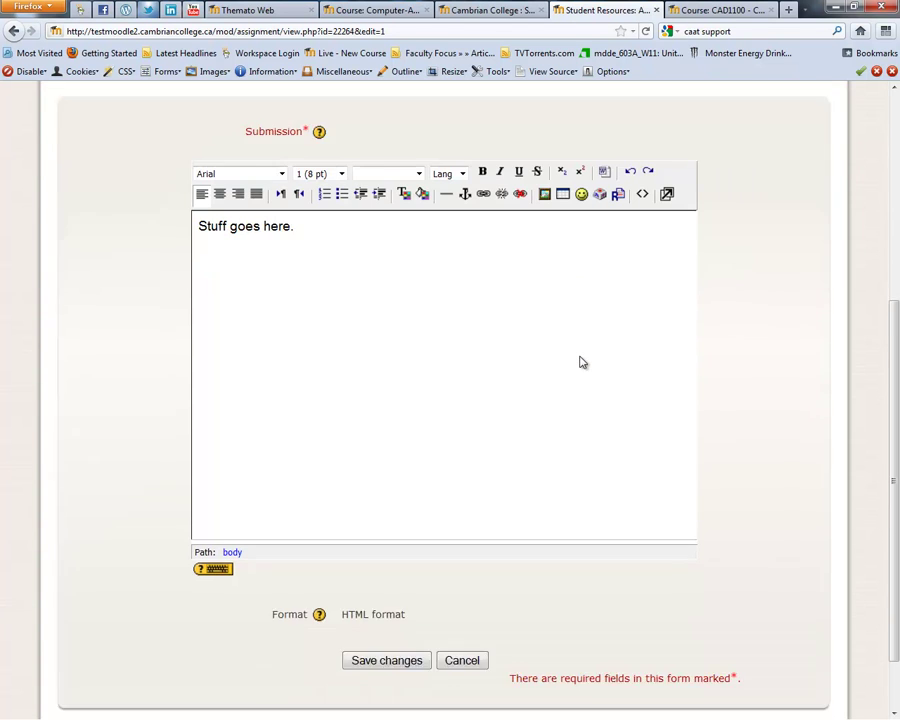
scroll(580, 361, "down", 2)
left_click(404, 587)
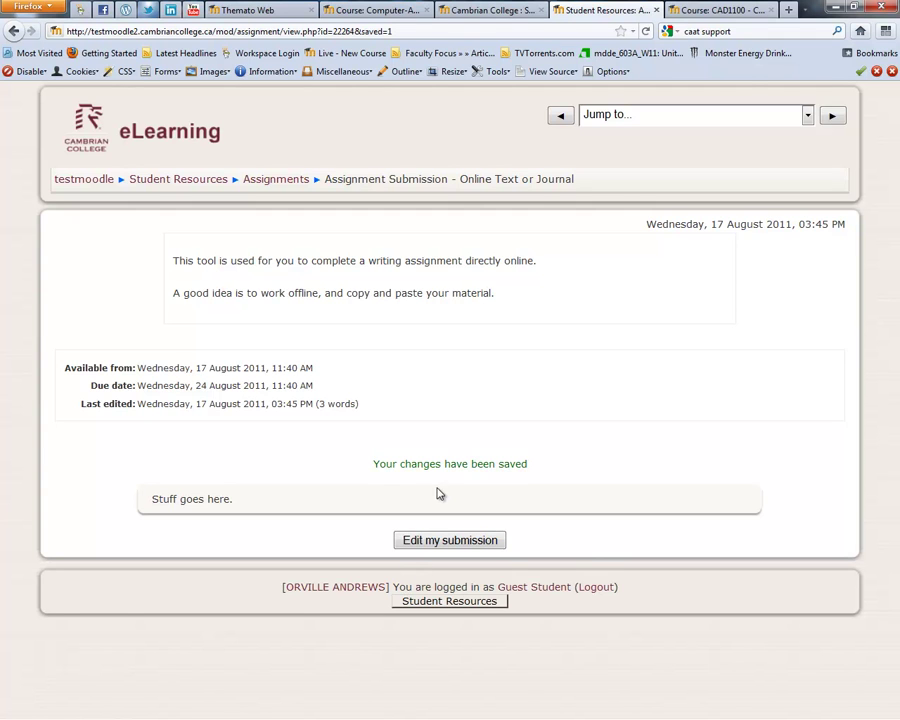
- Check the saved text 'Stuff goes here.' and return to the Student Resources course page
left_click_drag(152, 498, 234, 498)
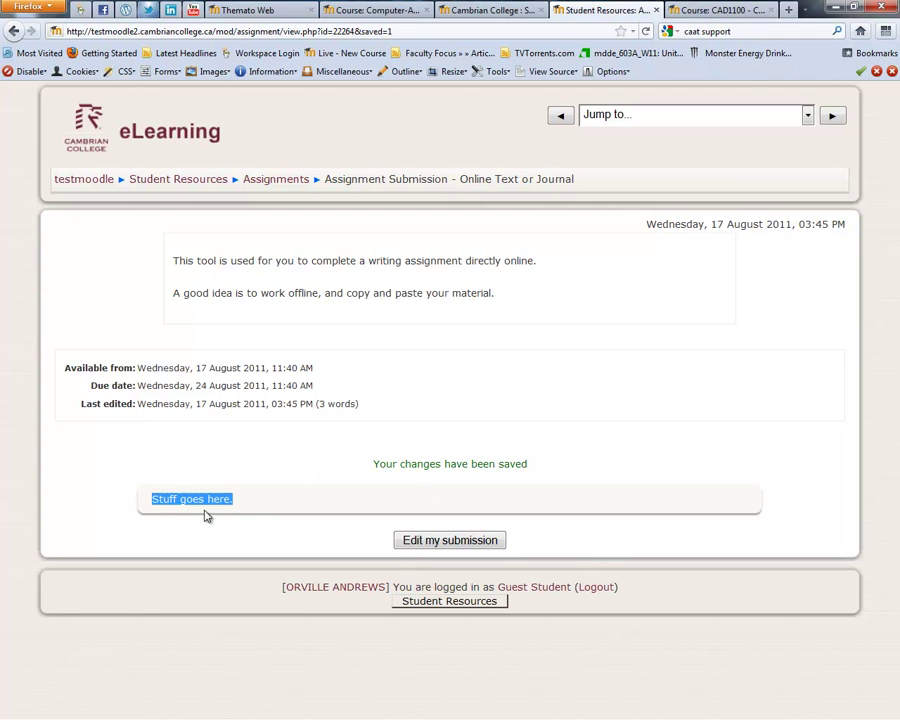
left_click(283, 508)
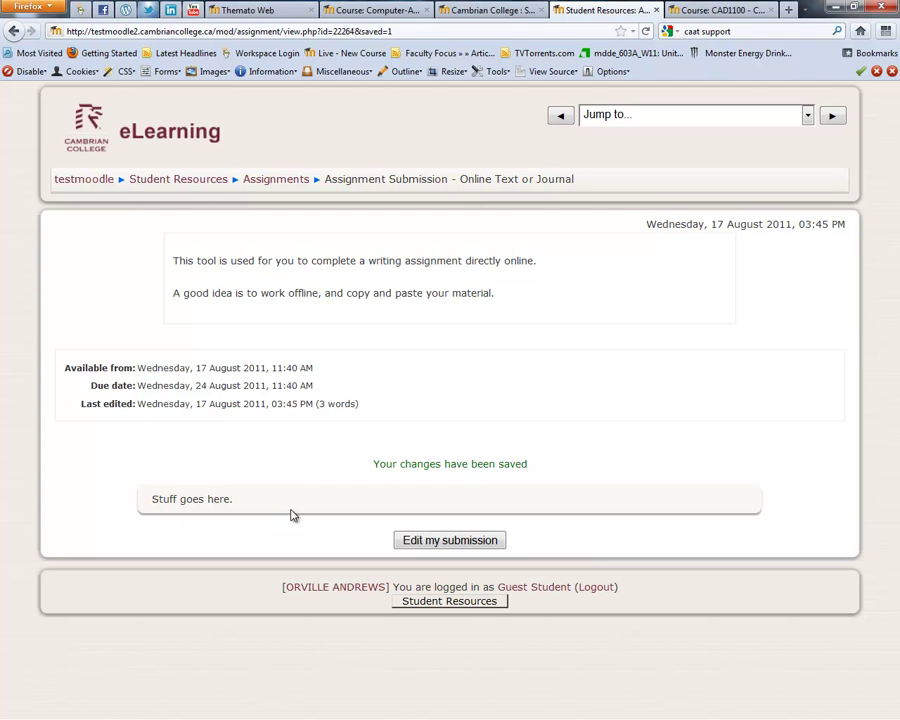
left_click(217, 182)
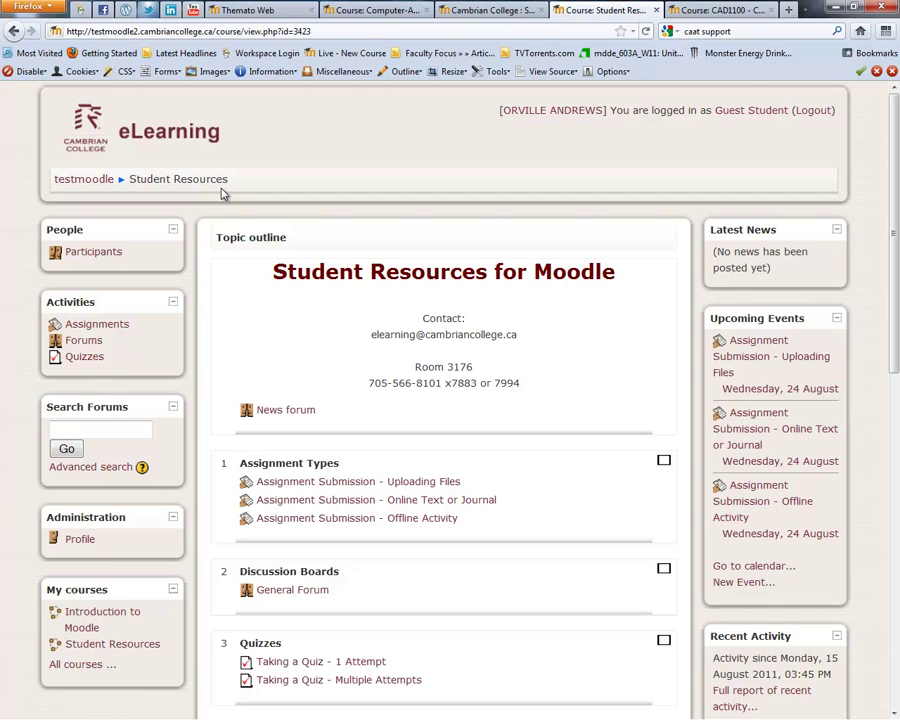
- Open 'Assignment Submission - Offline Activity' to view its offline grading instructions and due date
left_click(308, 519)
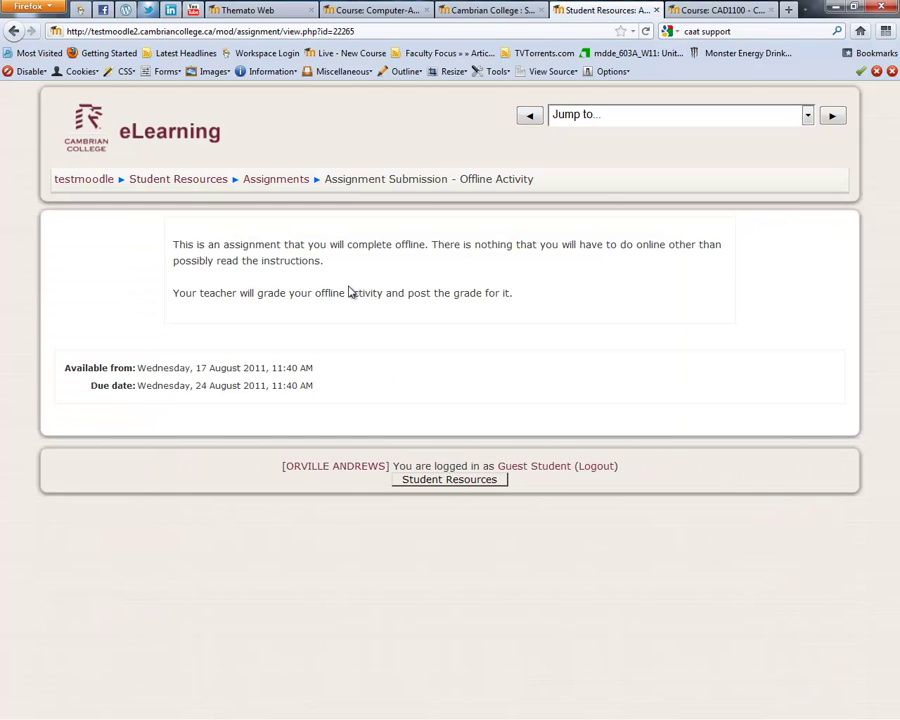